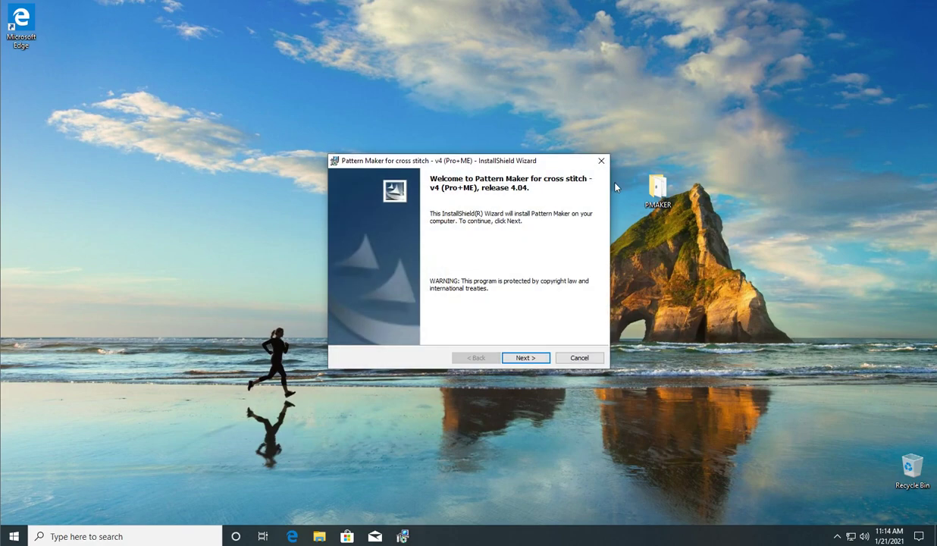
- Install Pattern Maker for cross stitch v4 (Pro+ME), accepting the license agreement and using the Complete setup type
left_click_drag(508, 158, 506, 57)
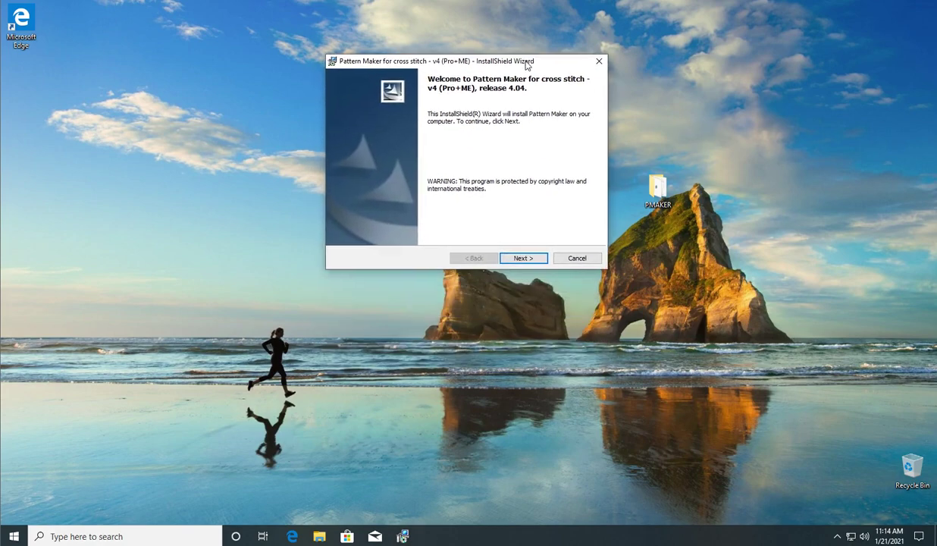
left_click(519, 256)
left_click(381, 219)
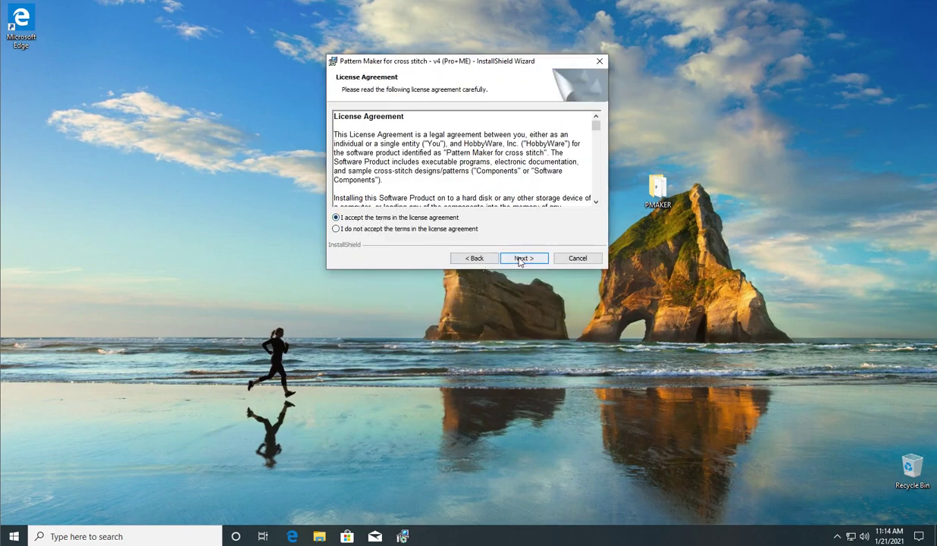
left_click(526, 257)
left_click(525, 259)
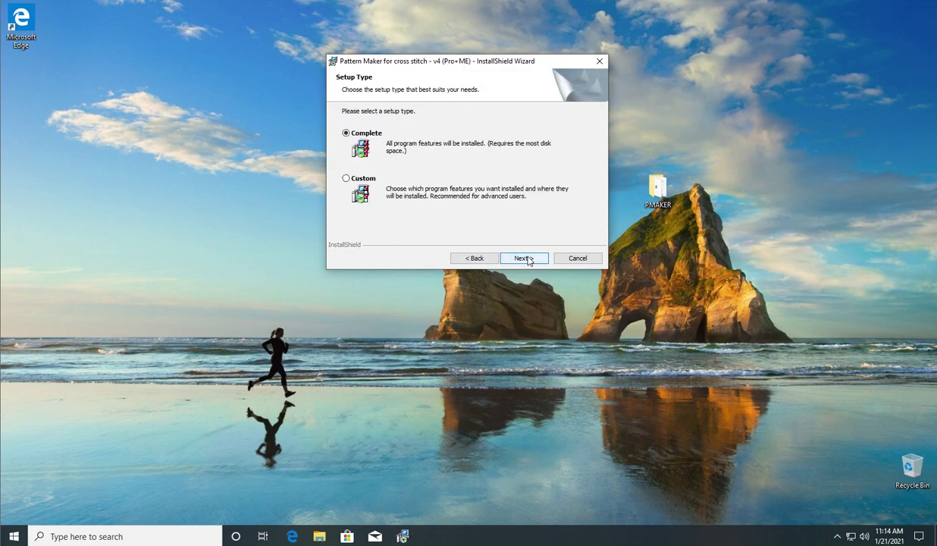
left_click(526, 258)
left_click(526, 258)
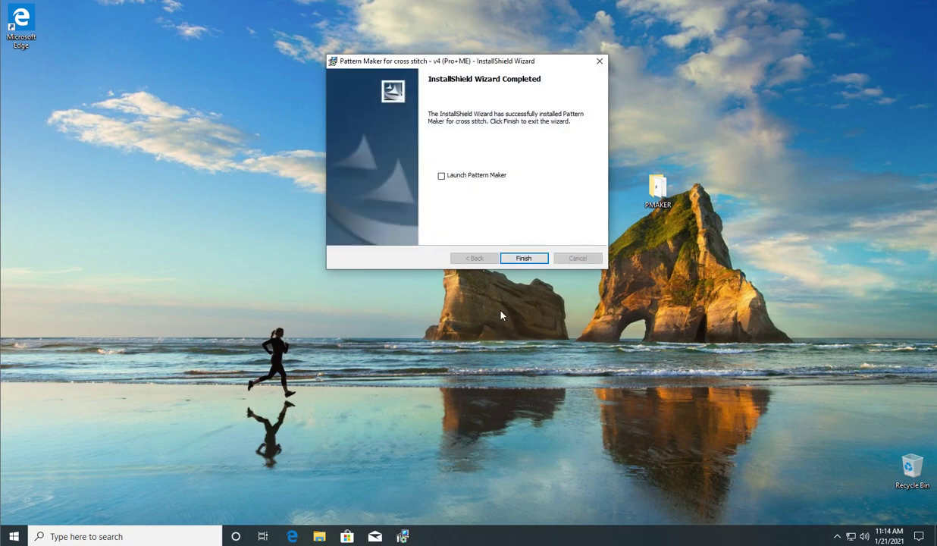
- Finish the installation with Launch Pattern Maker enabled and dismiss the palette information notice
left_click(441, 175)
left_click(535, 262)
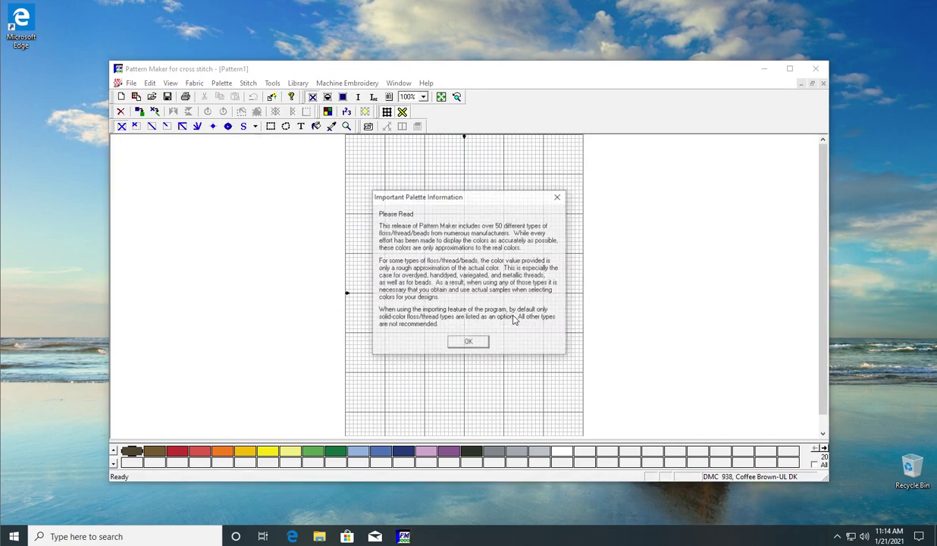
left_click(468, 343)
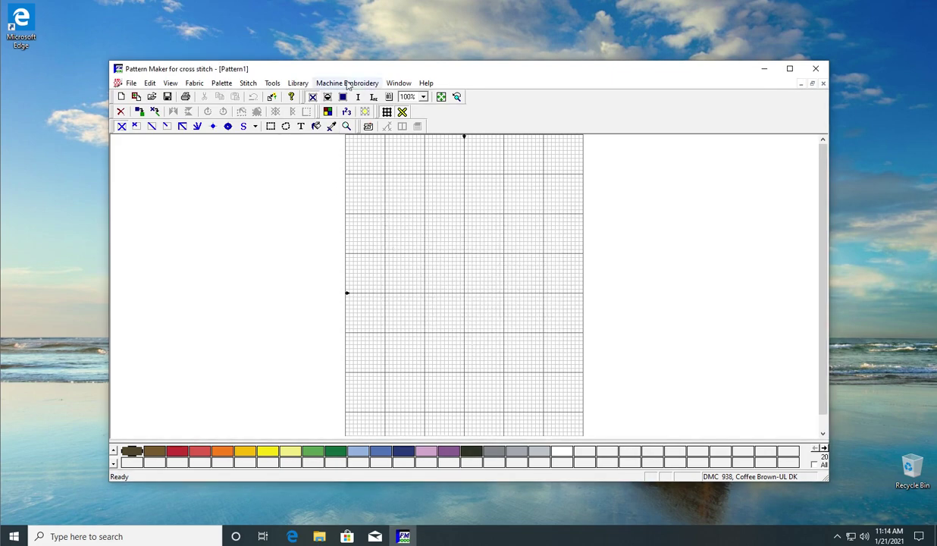
- Check for program updates, download release 4.8.4.12 and start installing it
left_click(399, 84)
mouse_move(374, 87)
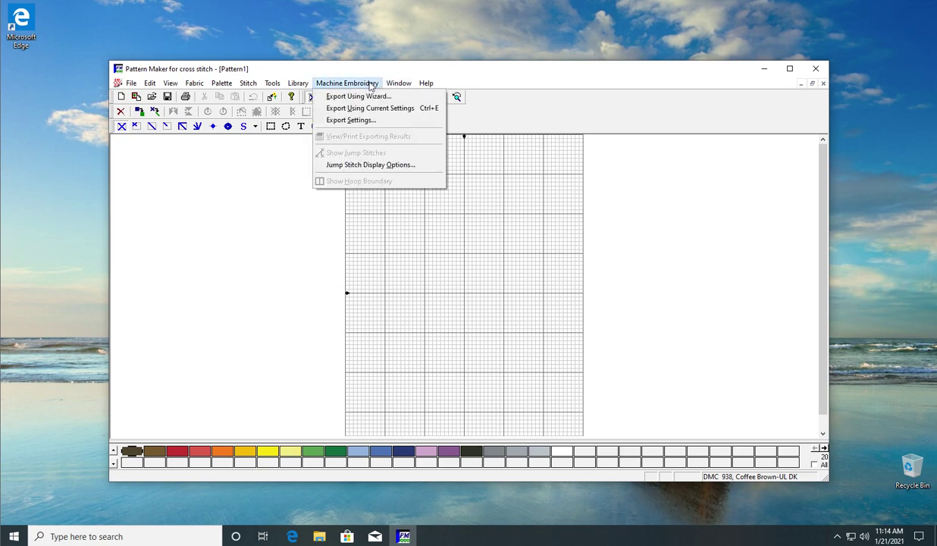
mouse_move(426, 84)
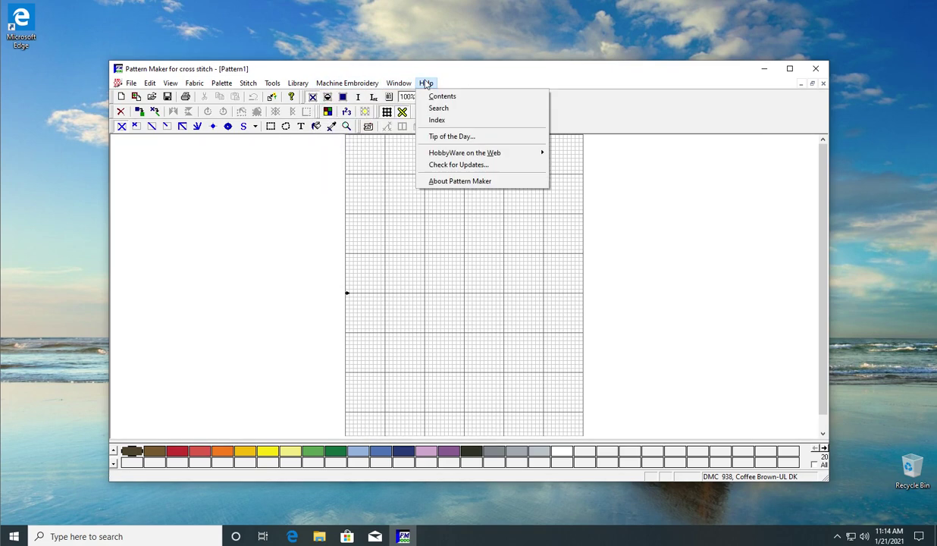
left_click(453, 164)
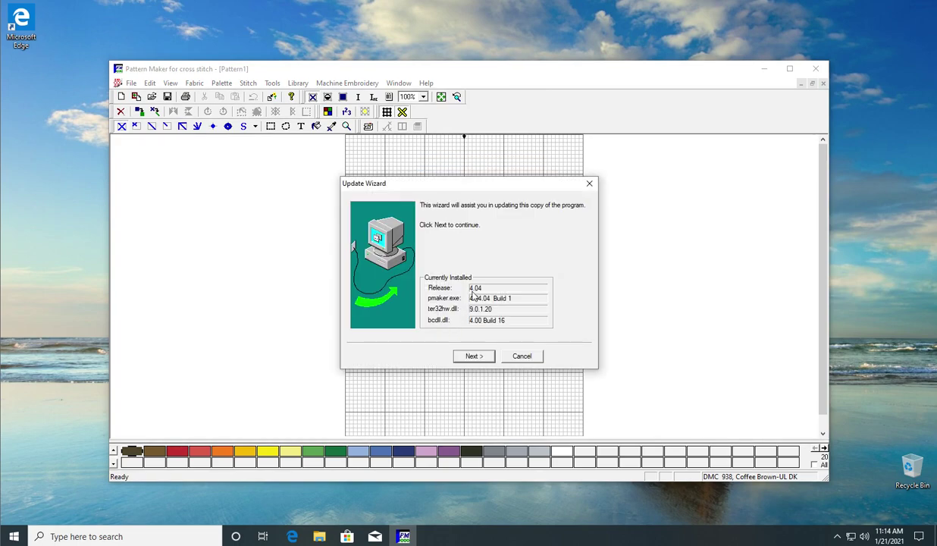
left_click(474, 357)
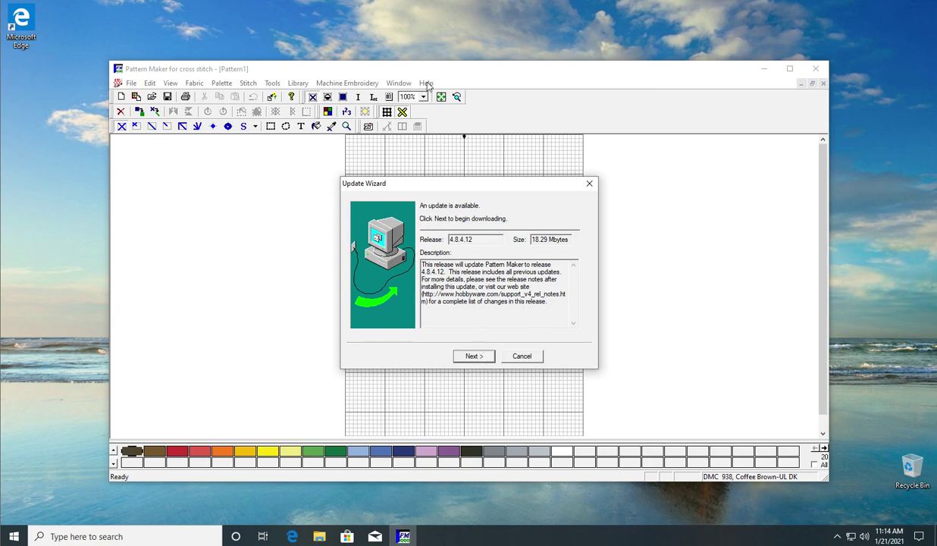
left_click(480, 359)
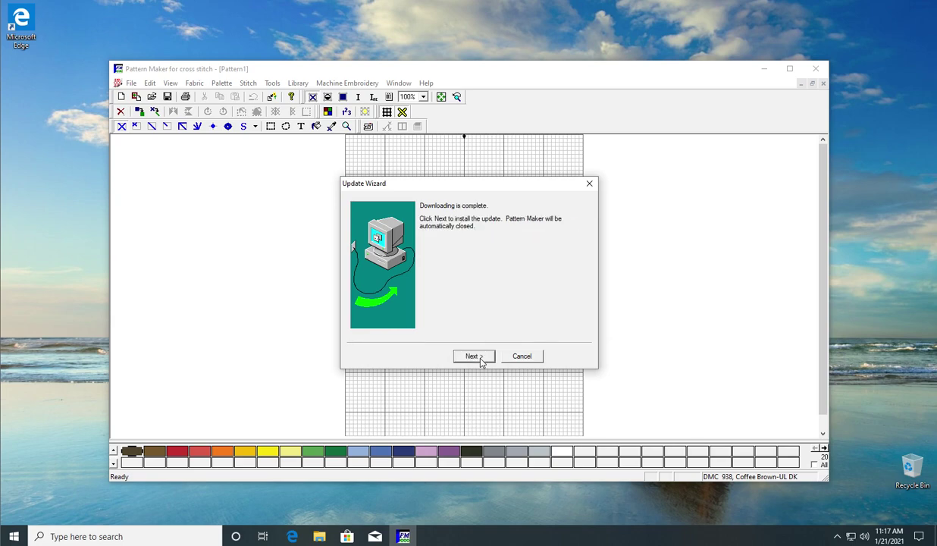
left_click(481, 362)
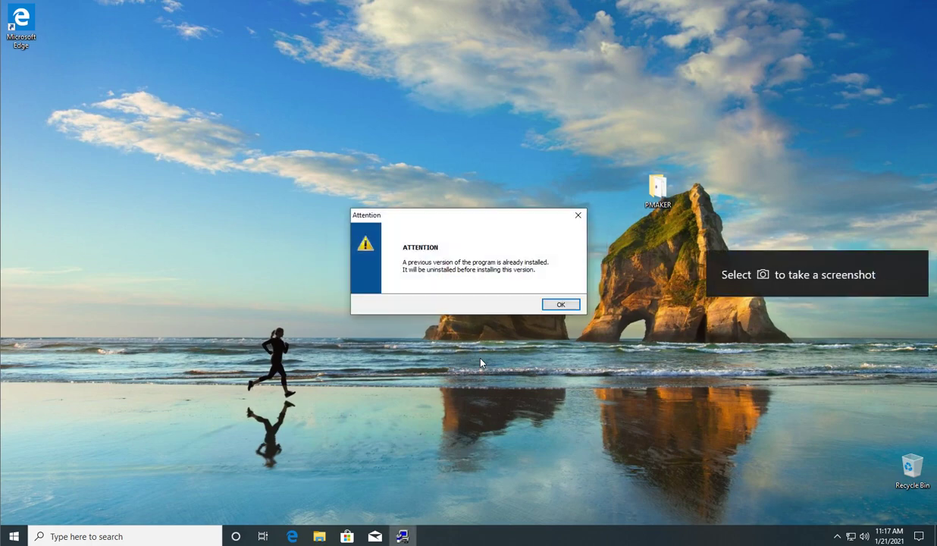
- Accept the update's license agreement and keep the default Start/Program menu entry, Pattern Maker for cross stitch - v4 (Pro+ME)
left_click(558, 304)
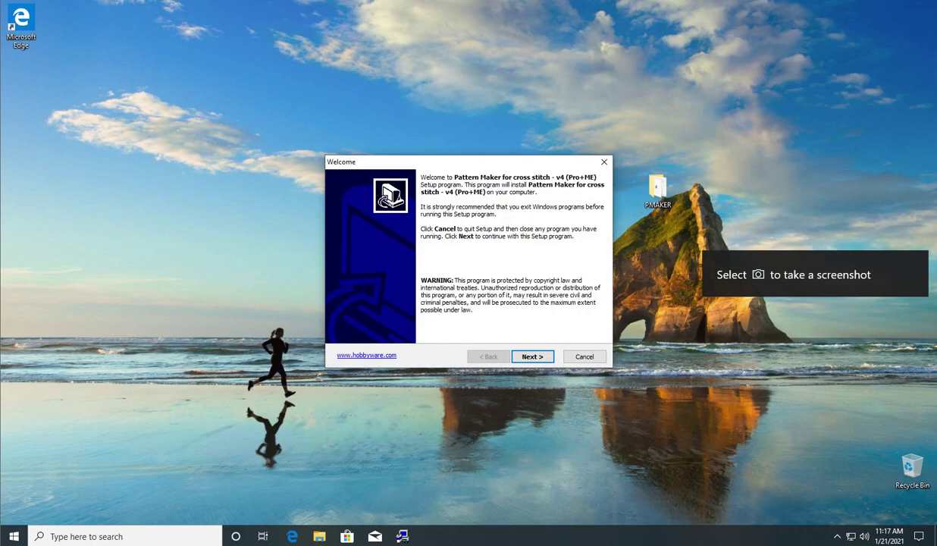
left_click(534, 356)
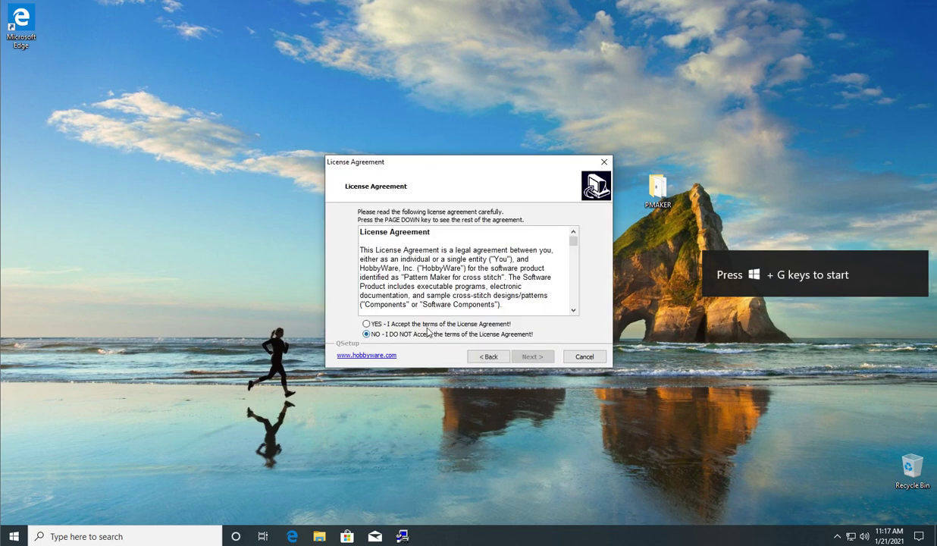
left_click(367, 323)
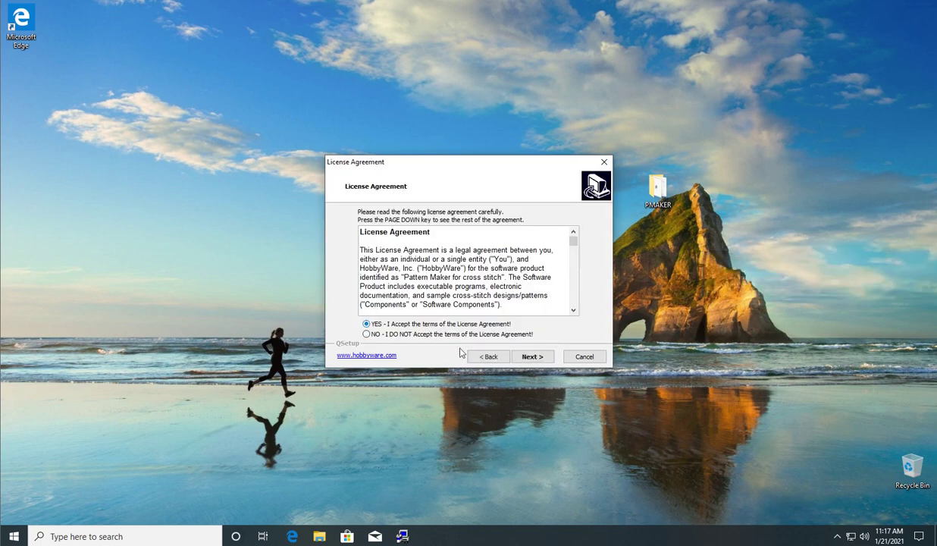
left_click(530, 356)
left_click(531, 357)
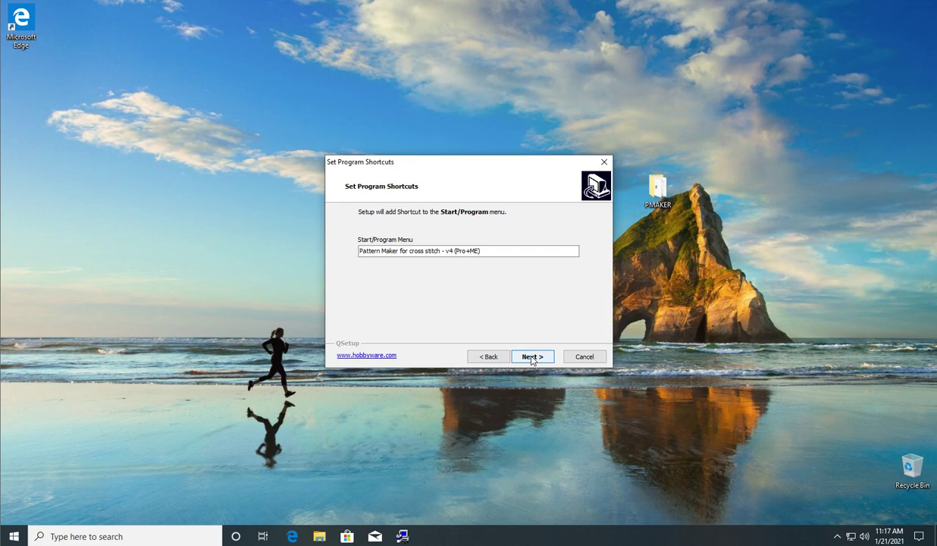
left_click(532, 357)
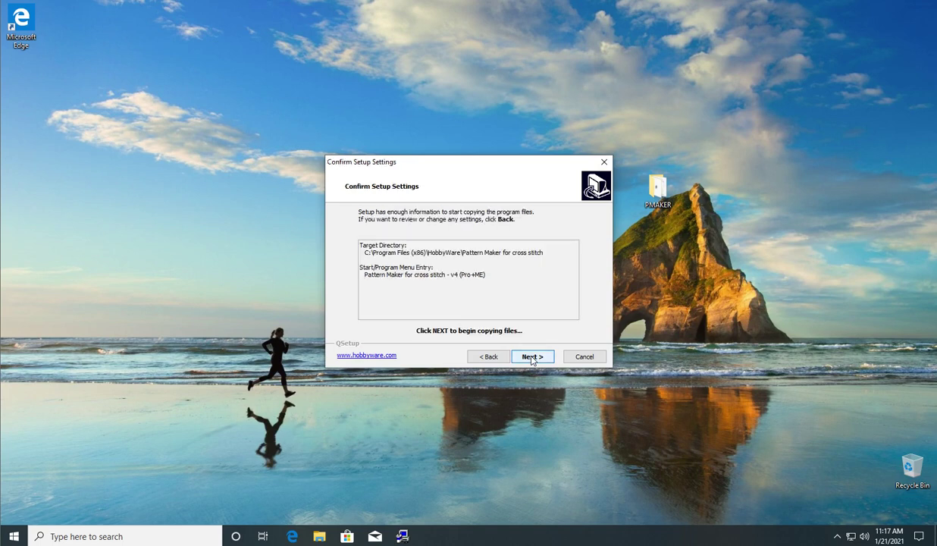
- Install the update, agreeing to uninstall the previous version, and restart the computer now despite the open apps
left_click(532, 357)
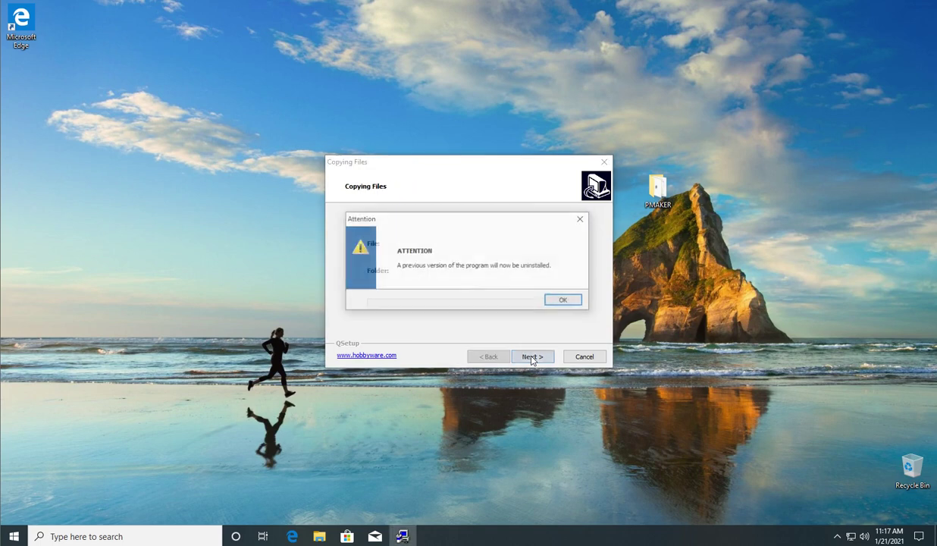
left_click(565, 302)
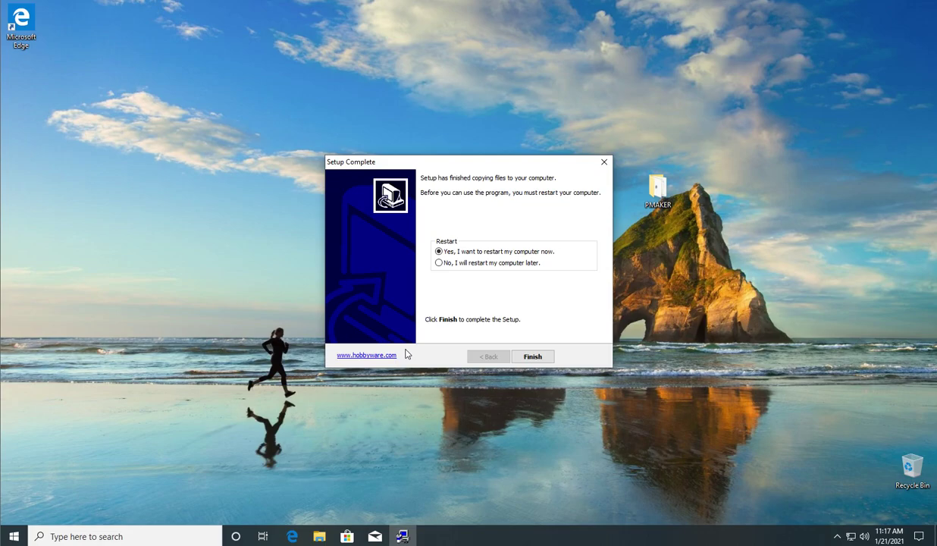
left_click(532, 356)
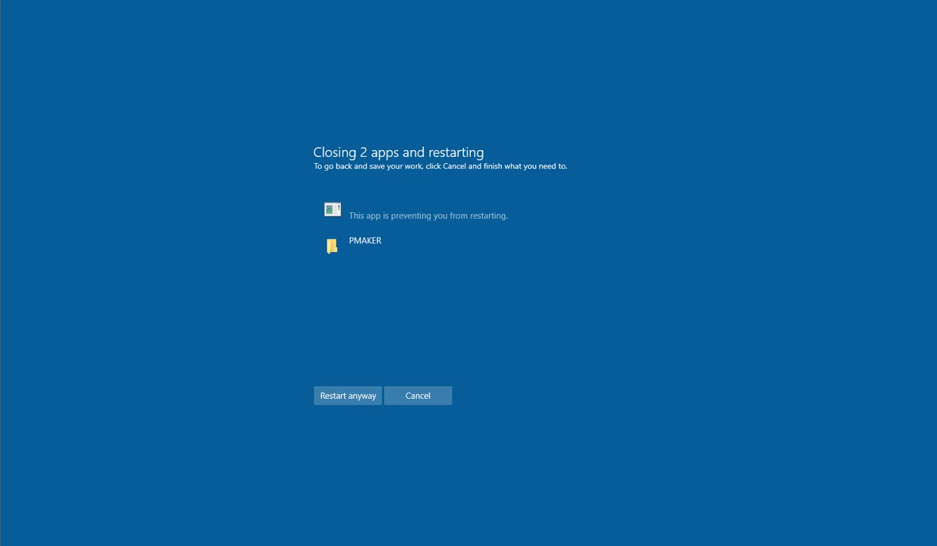
left_click(327, 396)
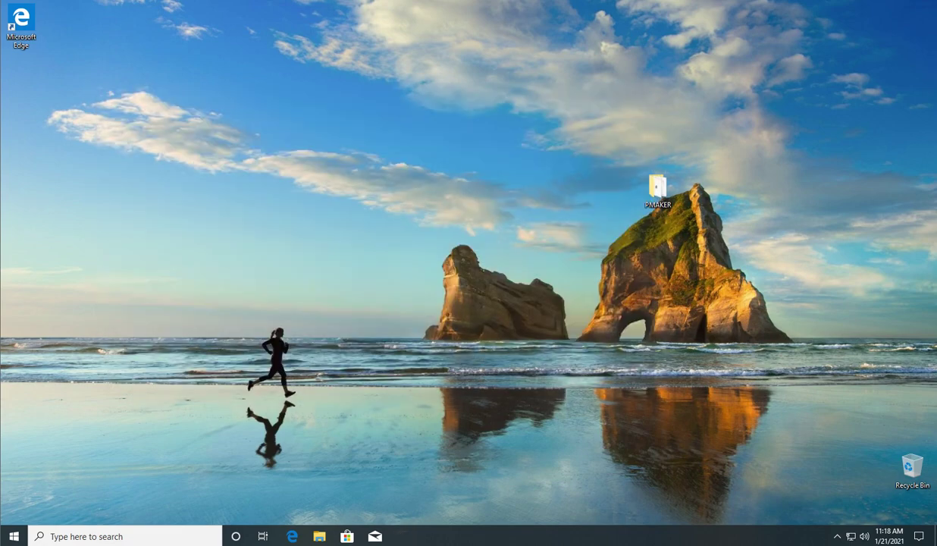
- Launch Pattern Maker and try to repair the .xsd file association with further warnings turned off, dismissing the startup messages
left_click(15, 536)
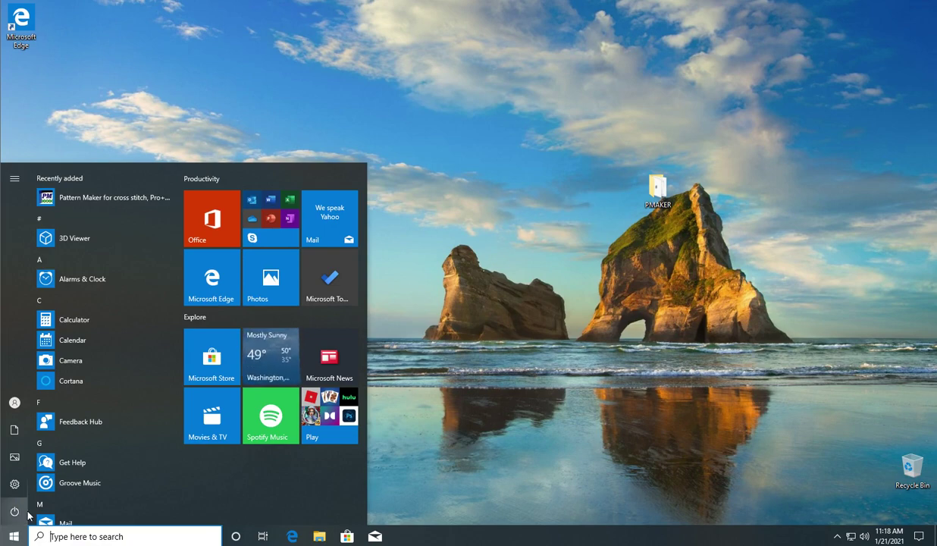
left_click(114, 198)
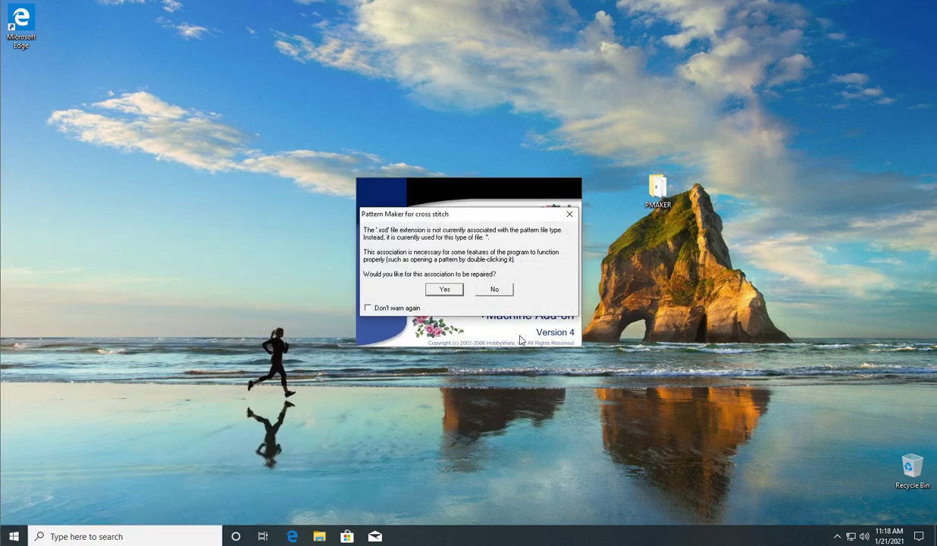
left_click(385, 307)
left_click(445, 287)
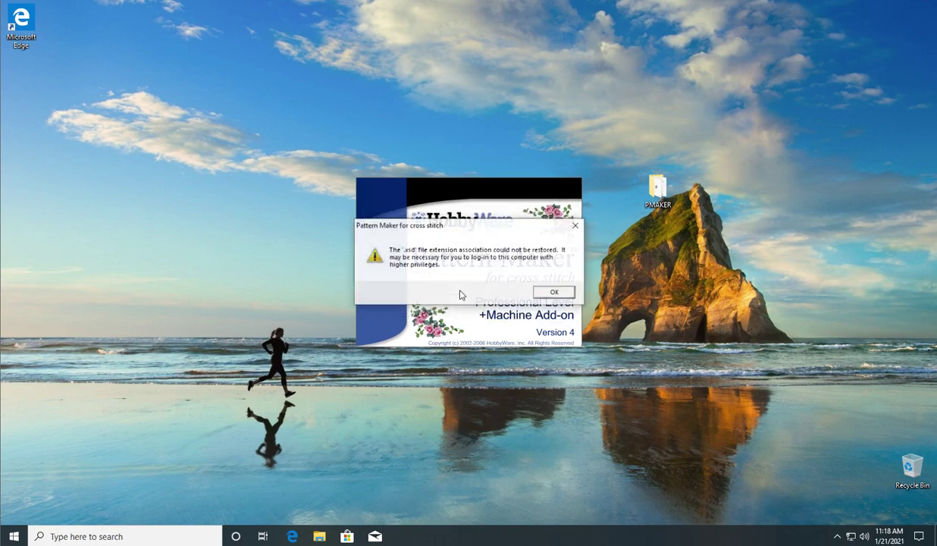
left_click(535, 292)
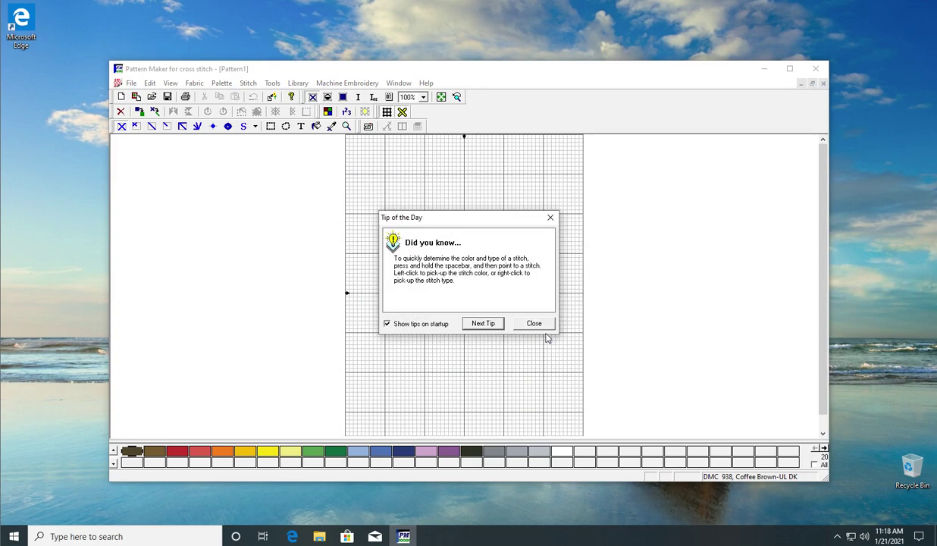
left_click(551, 323)
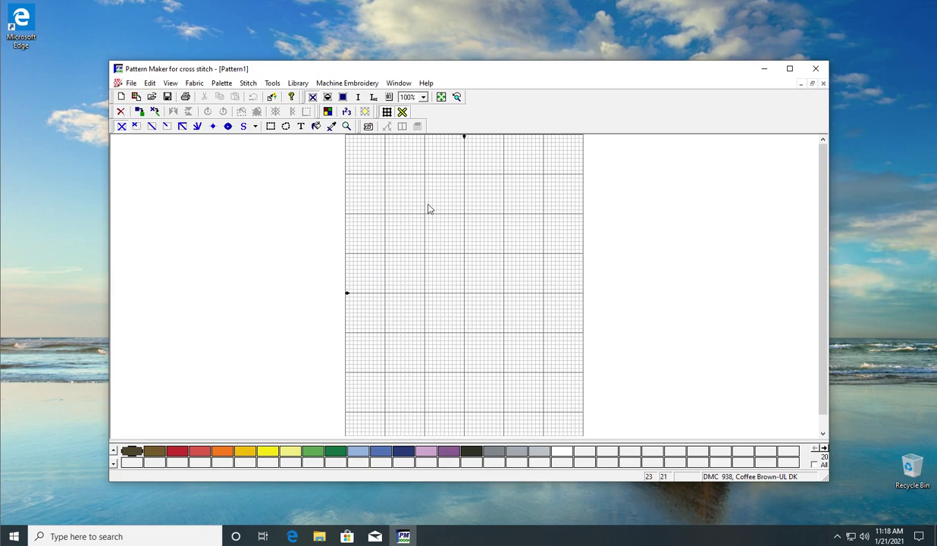
- Check the installed release in the About Pattern Maker information and close it
left_click(426, 84)
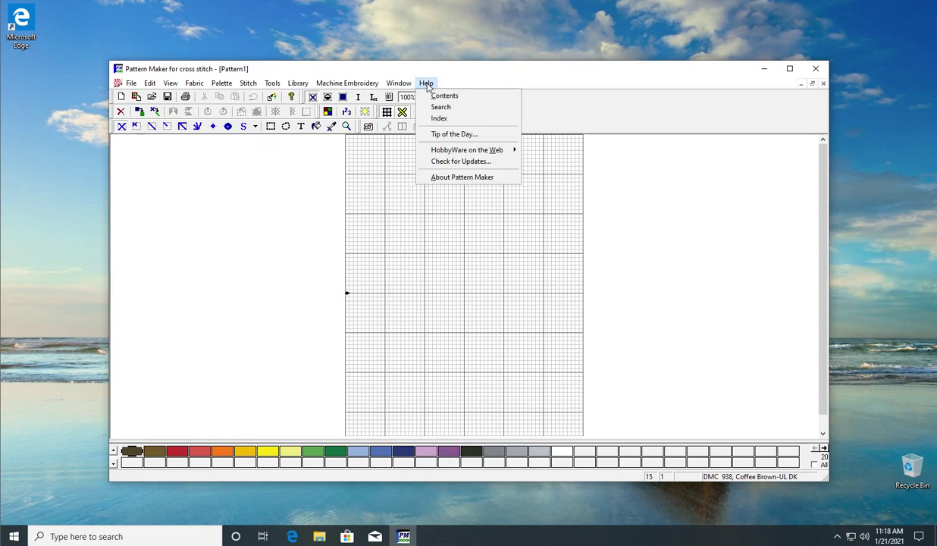
left_click(458, 179)
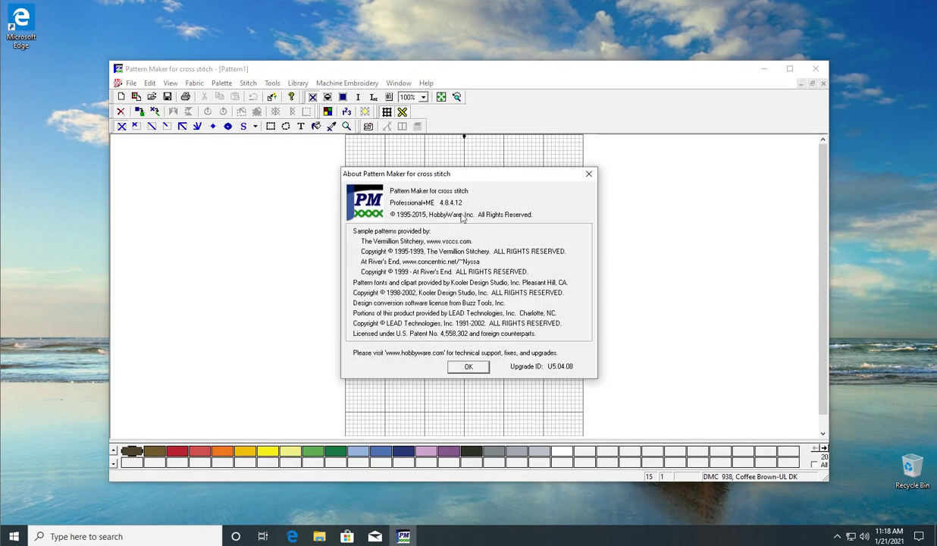
left_click(471, 367)
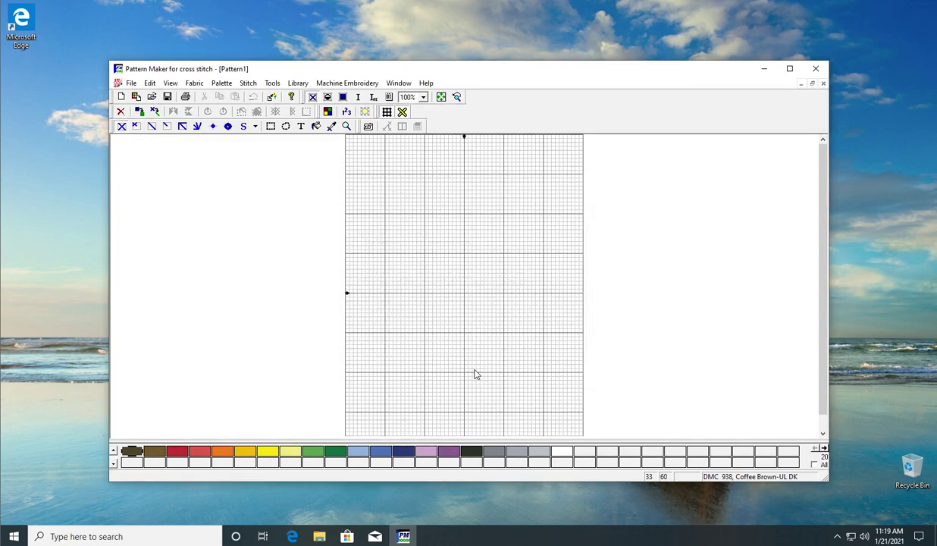